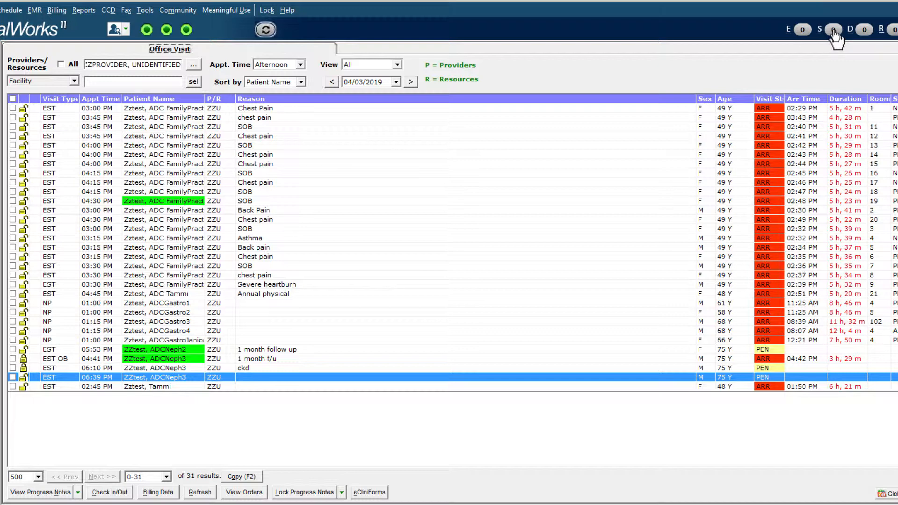
left_click(820, 31)
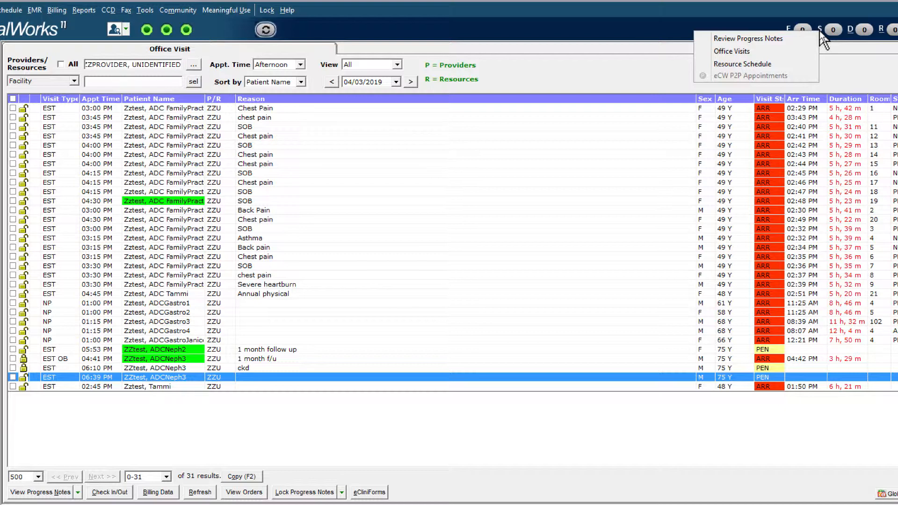
left_click(840, 20)
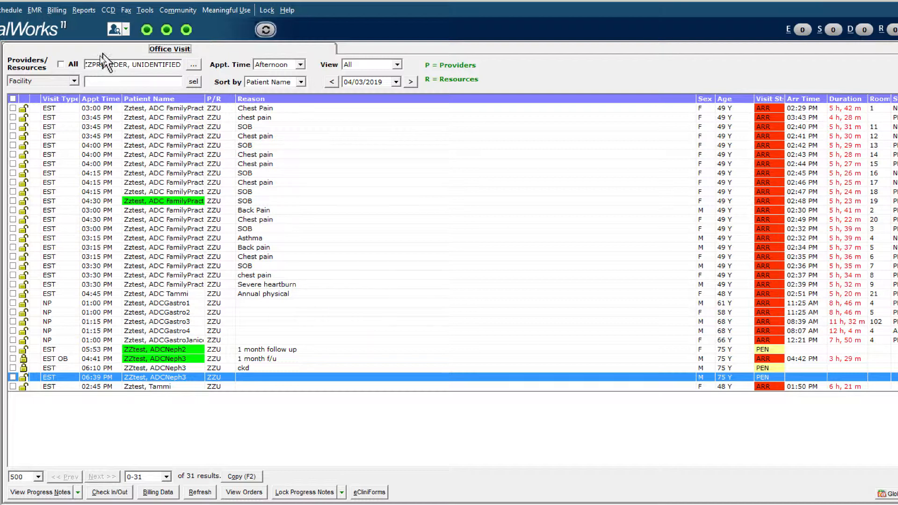
left_click(90, 64)
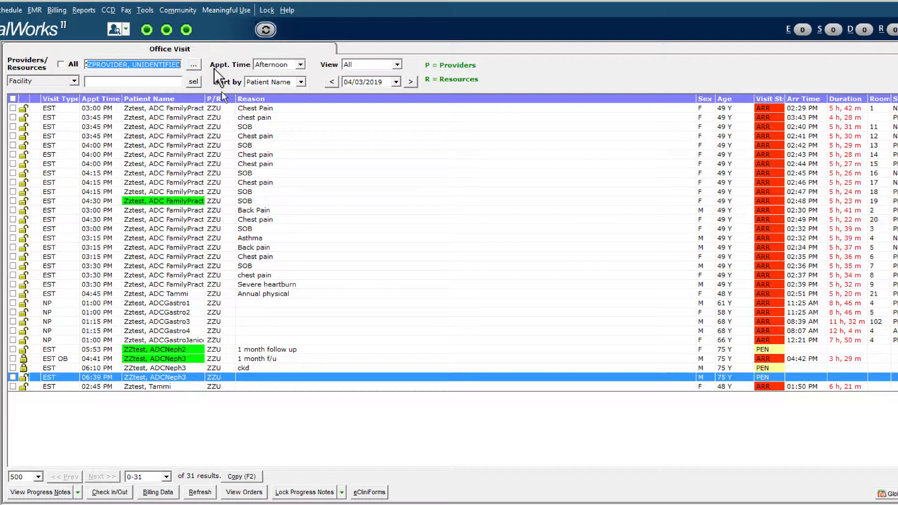
Step: Open the progress note of the 06:39 PM established-patient visit from the 04/03/2019 office visit list
left_click(150, 379)
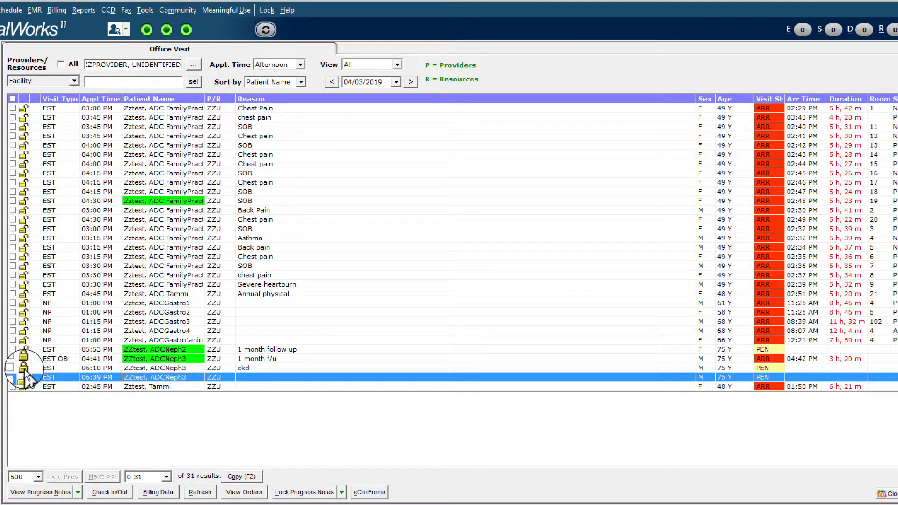
left_click(138, 368)
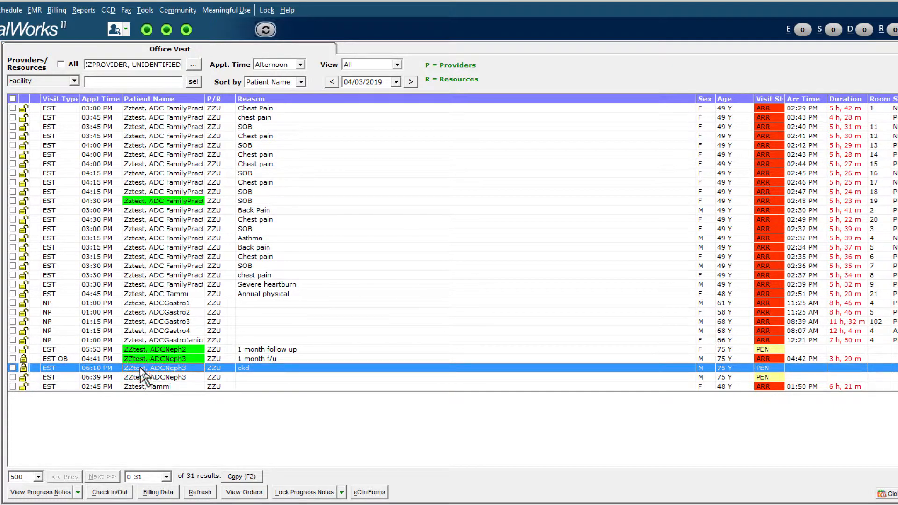
left_click(143, 377)
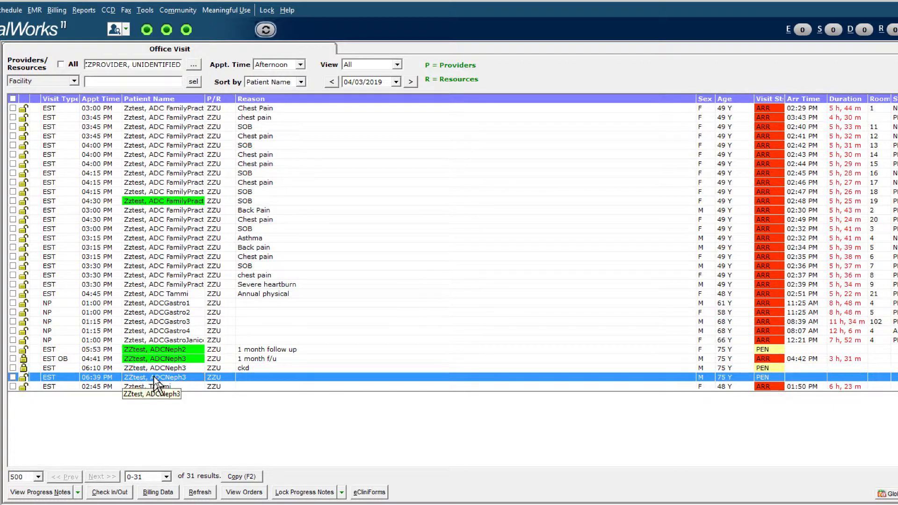
double_click(150, 377)
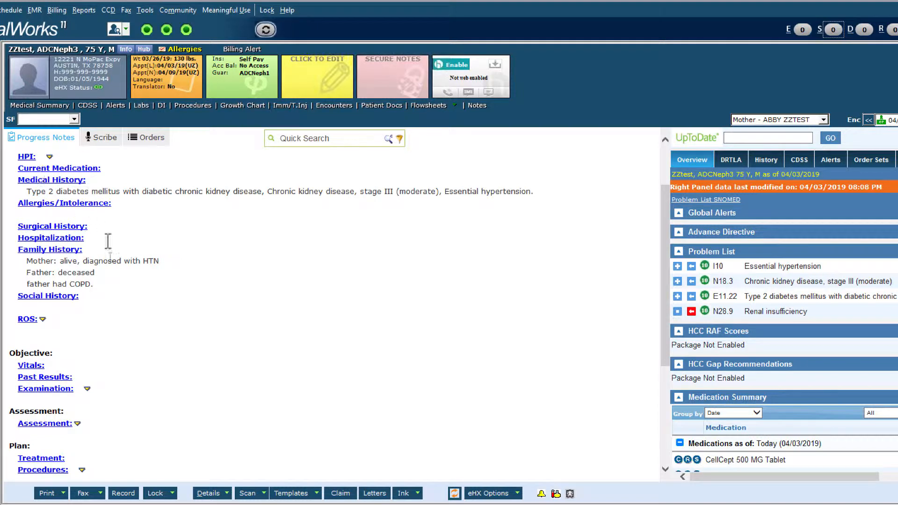
left_click(127, 311)
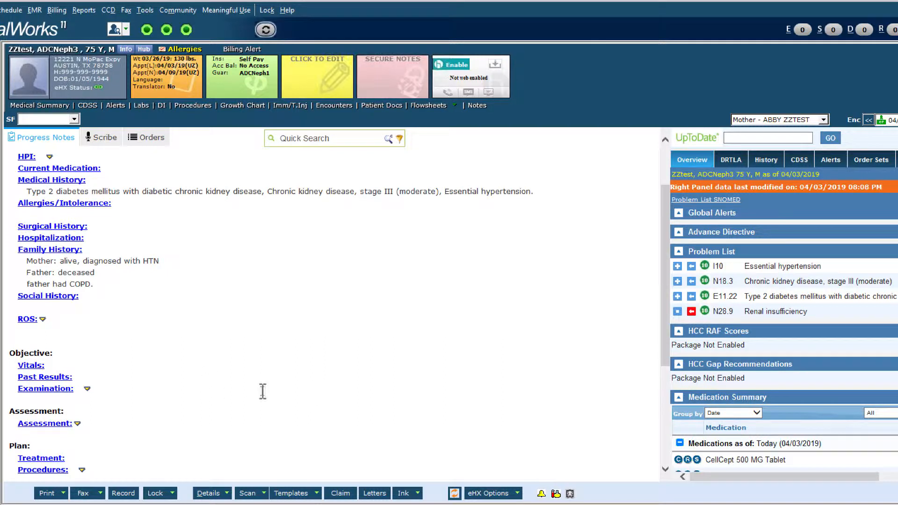
Step: Look through the patient's encounters and read the message in the 03/24/2019 telephone encounter, closing that encounter when done
left_click(333, 107)
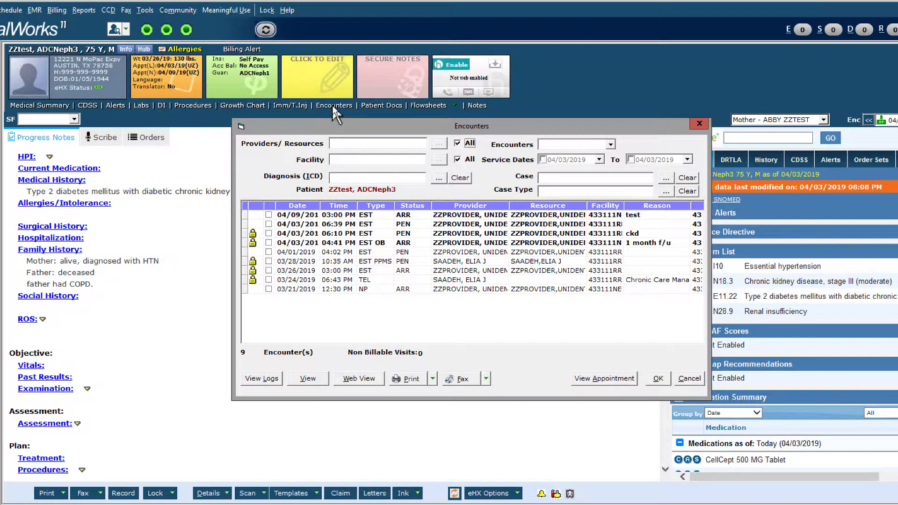
left_click(360, 279)
left_click(338, 289)
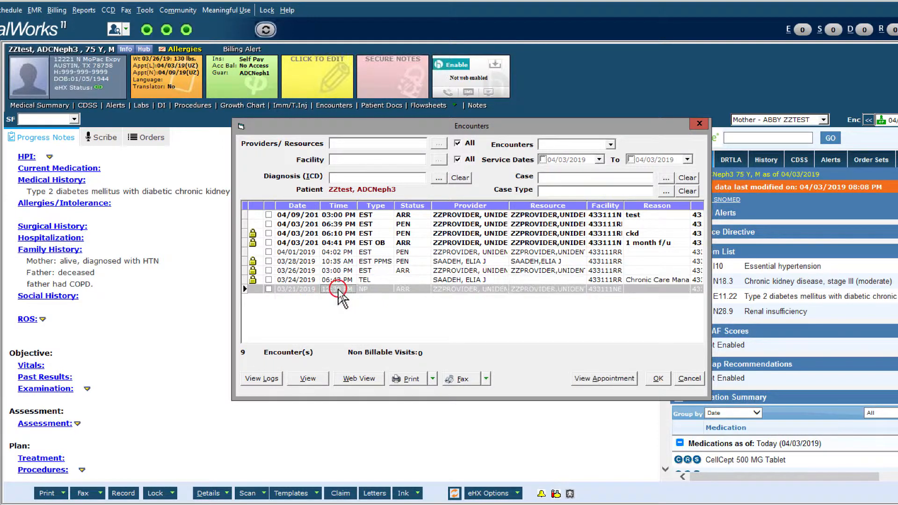
left_click(344, 282)
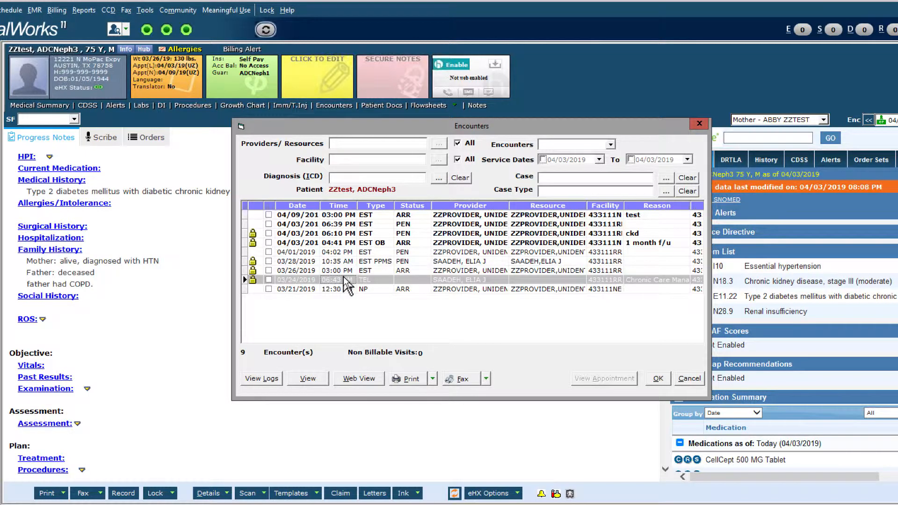
double_click(346, 282)
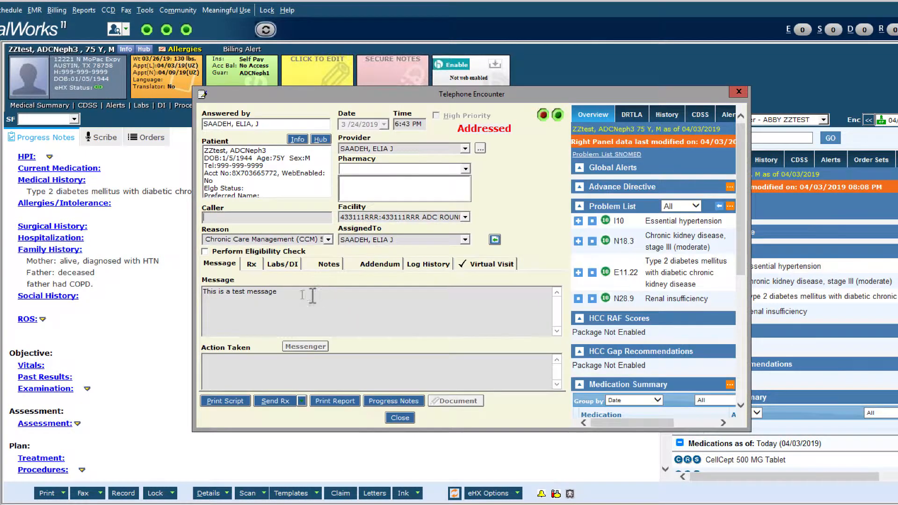
triple_click(282, 292)
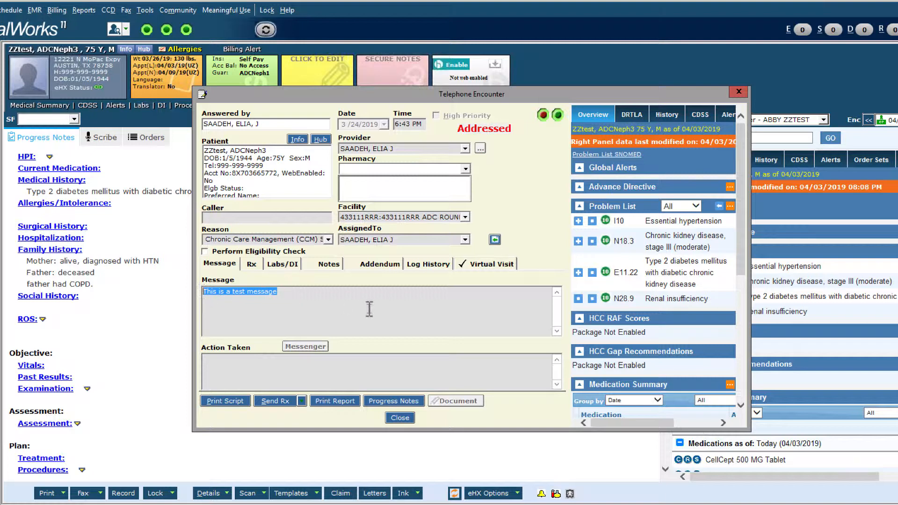
left_click(400, 417)
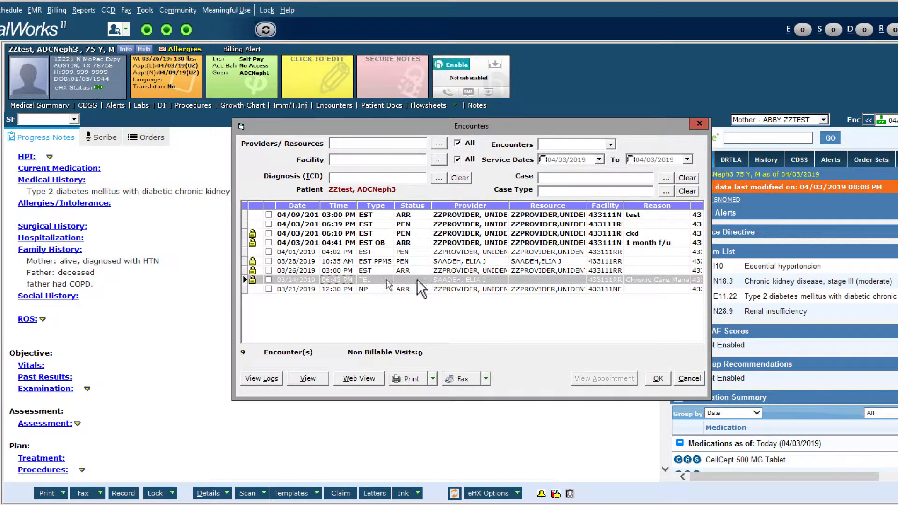
Step: Review the full progress note of the 03/21/2019 new-patient encounter in an enlarged viewer, then close the encounter list
left_click(300, 287)
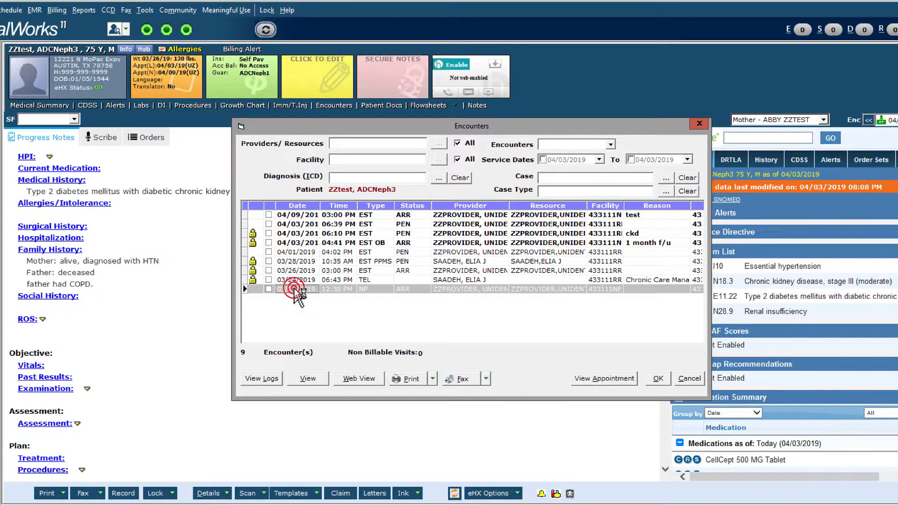
double_click(294, 289)
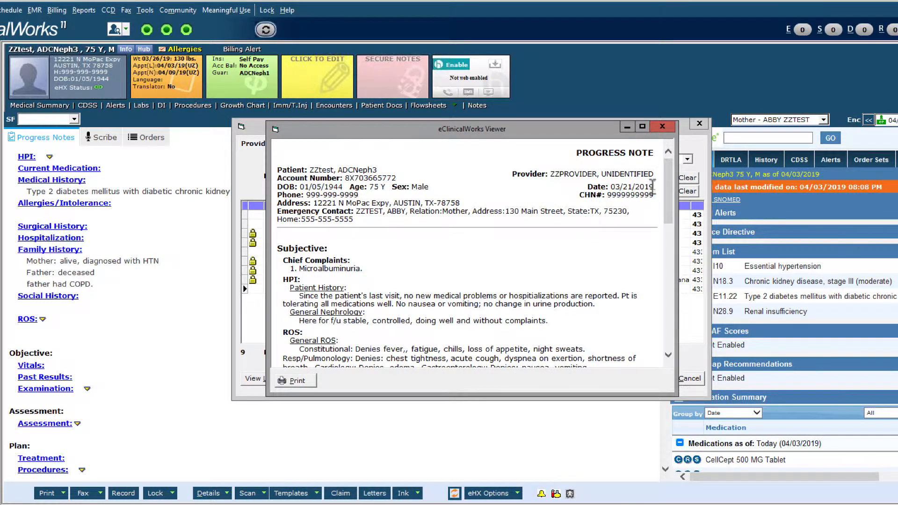
left_click_drag(668, 180, 667, 286)
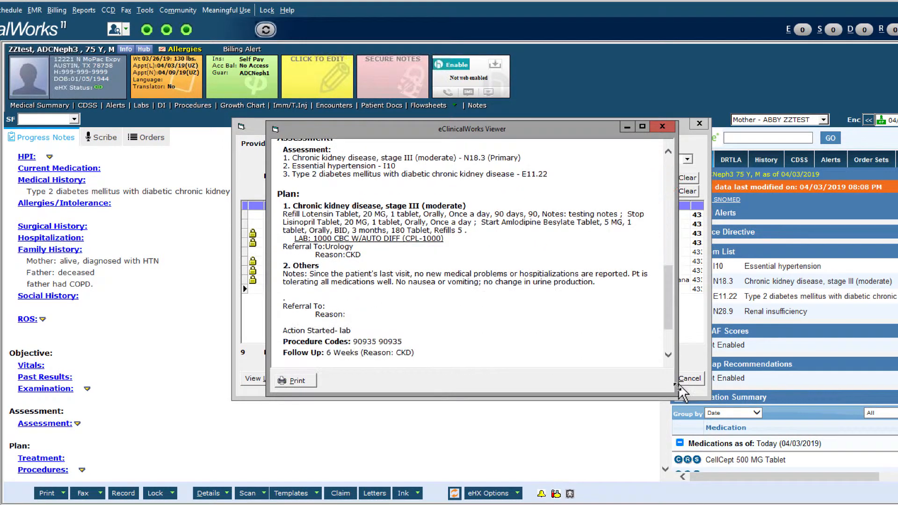
left_click_drag(672, 394, 839, 393)
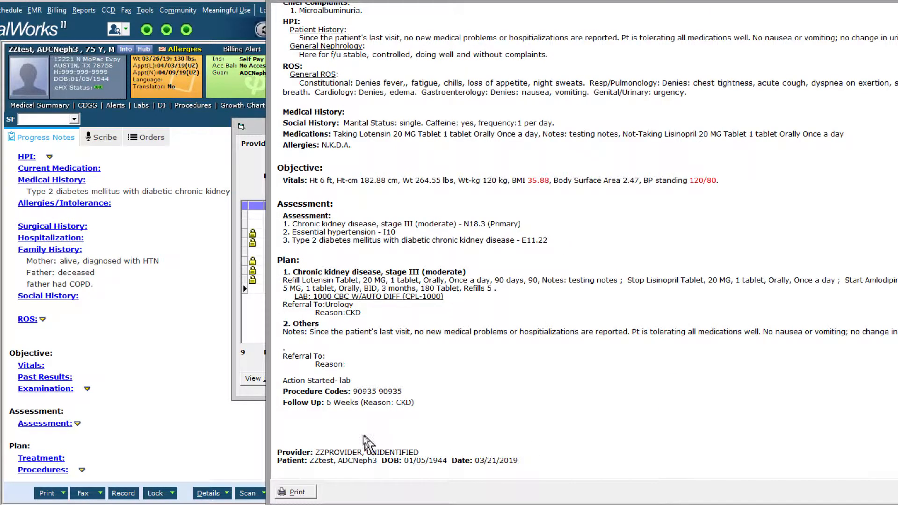
left_click(896, 3)
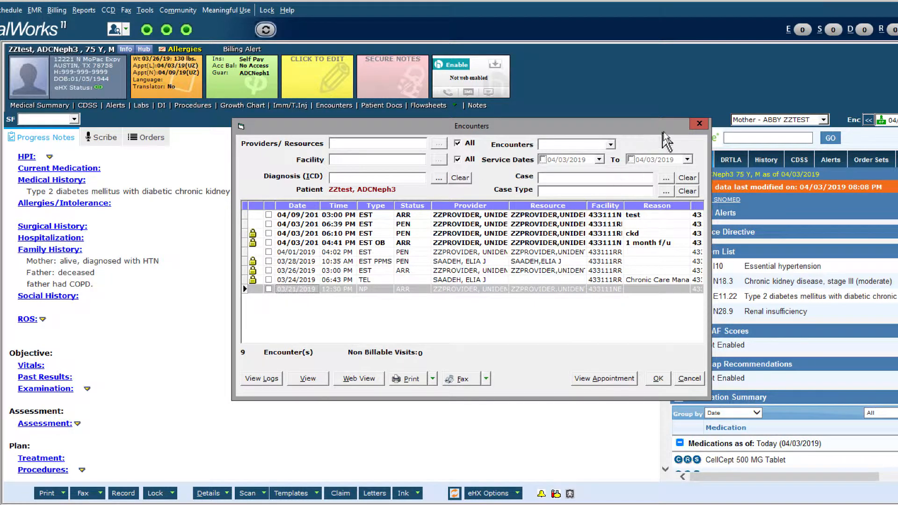
left_click(698, 124)
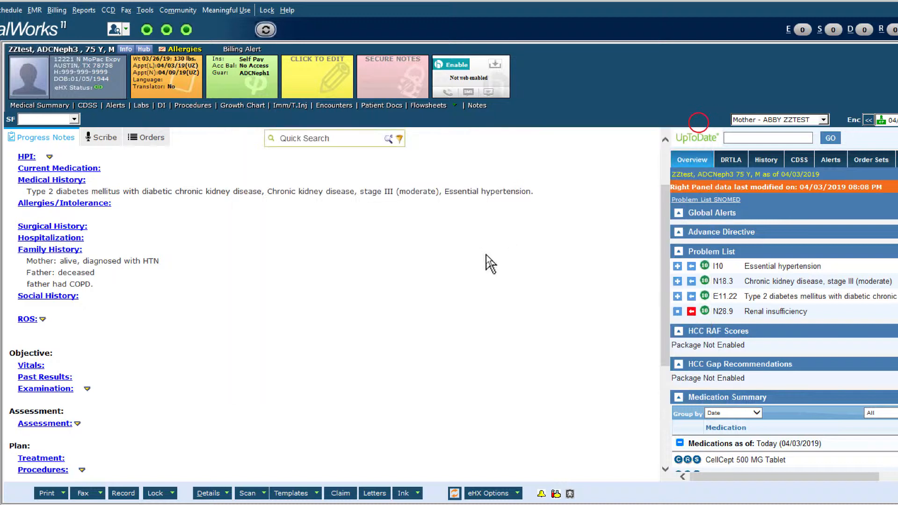
Step: Review the patient's medical summary down to the diagnoses of past encounters, then close it
left_click(45, 110)
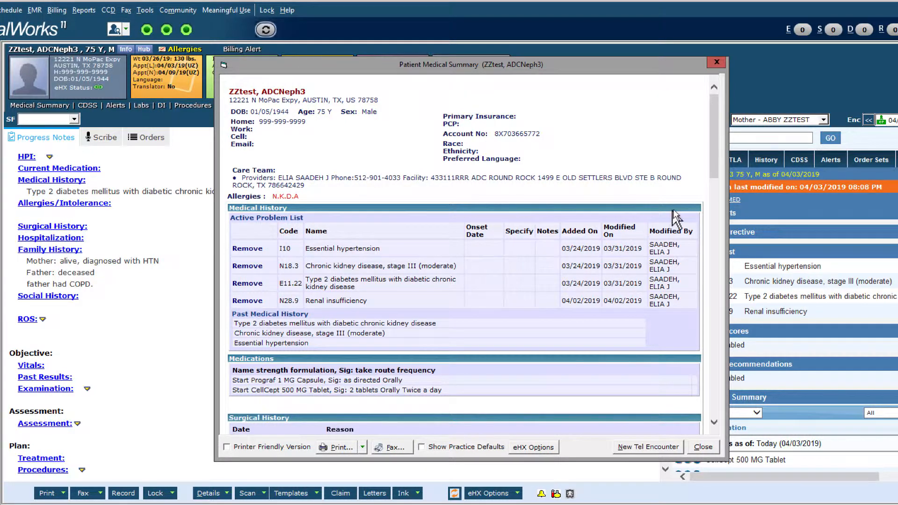
left_click_drag(712, 161, 696, 306)
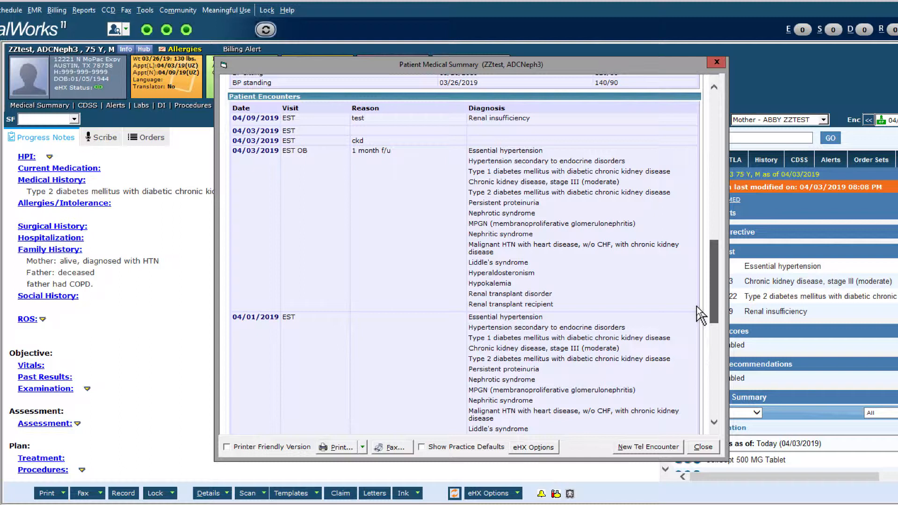
left_click_drag(696, 305, 697, 305)
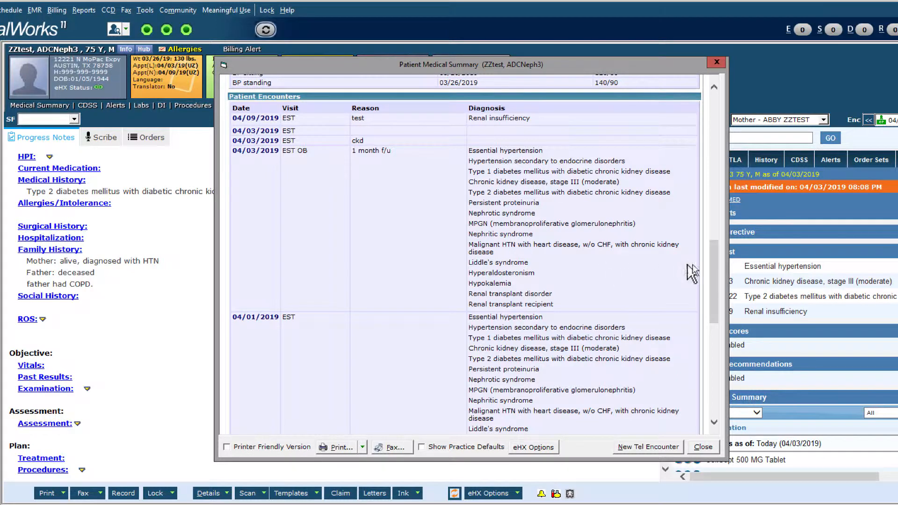
mouse_move(715, 270)
left_mouse_down()
mouse_move(709, 375)
mouse_move(711, 284)
left_mouse_up()
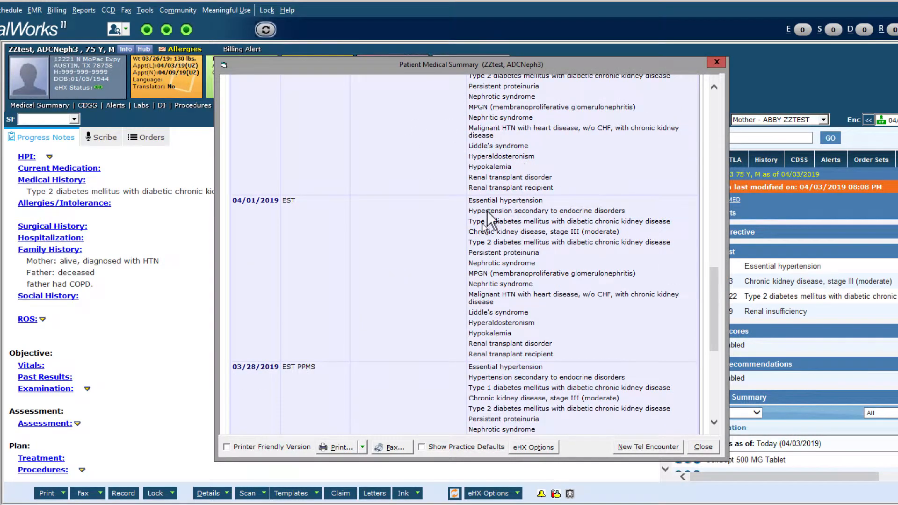
left_click(702, 447)
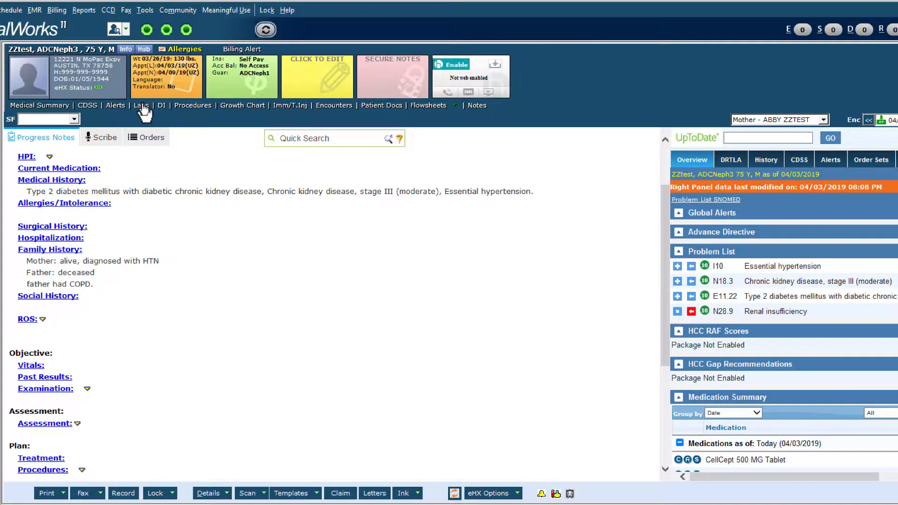
Step: Check the patient's 4035 - Home Health Tracker flowsheet and the 4297 LABS flowsheet in graphical and grid views, then close the flowsheets
left_click(423, 108)
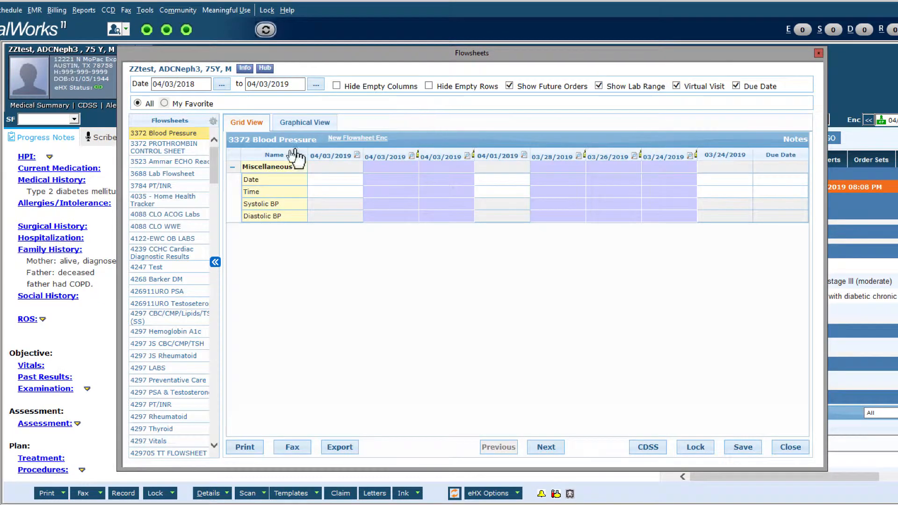
left_click(150, 202)
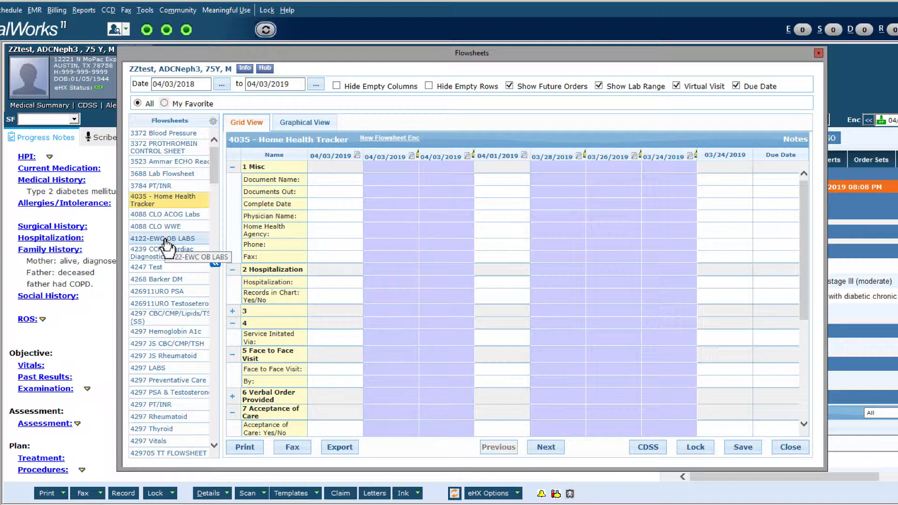
left_click(150, 368)
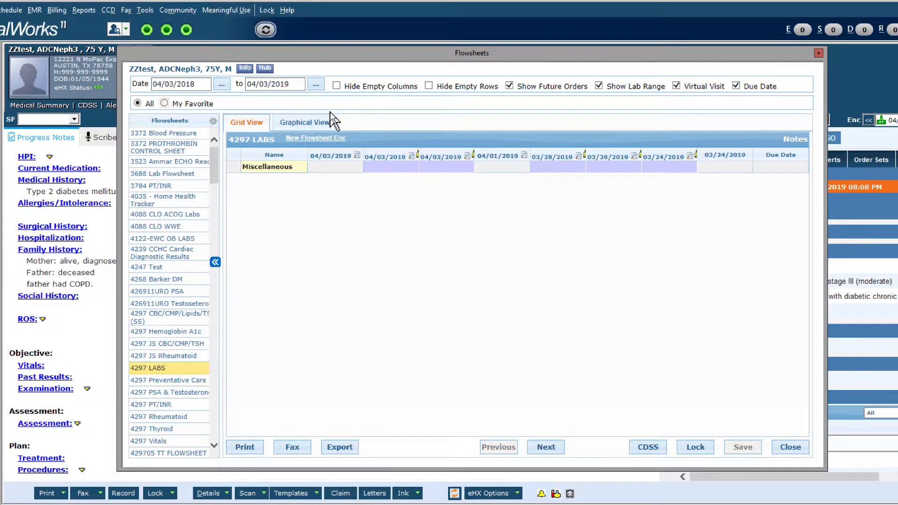
left_click(307, 124)
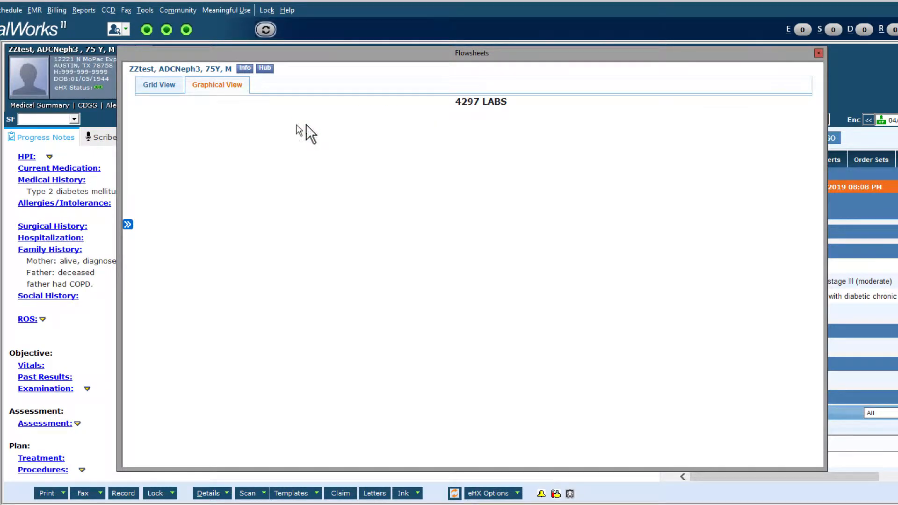
left_click(158, 85)
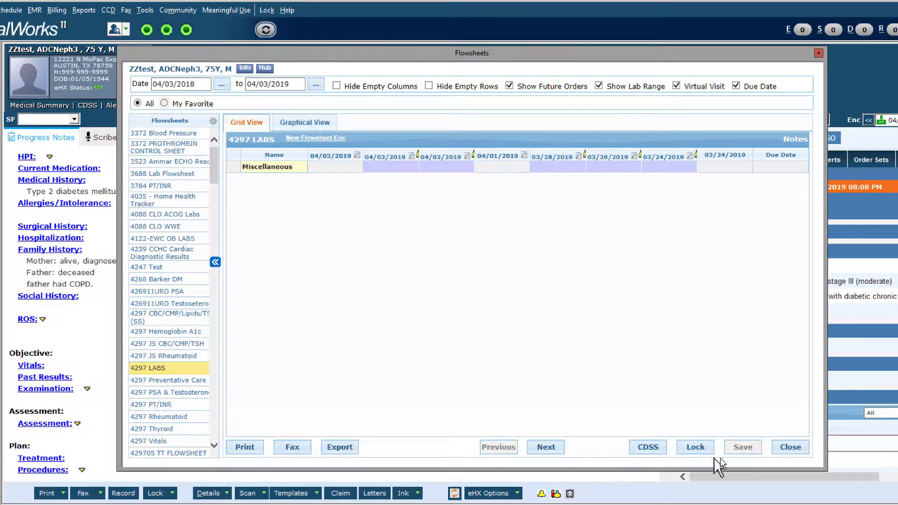
left_click(791, 447)
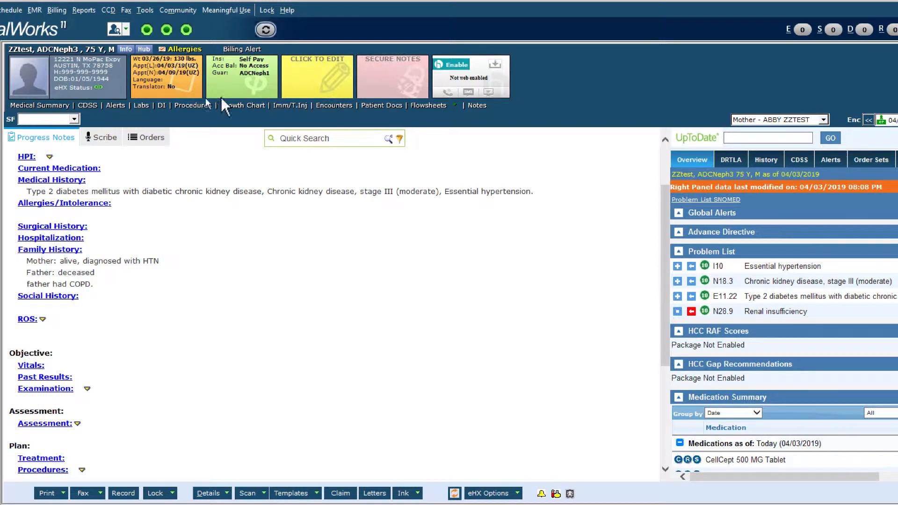
Step: Browse the patient's labs by chemistry, blood bank and all categories, and expand the results of the 08/30/2019 blood count order
left_click(141, 108)
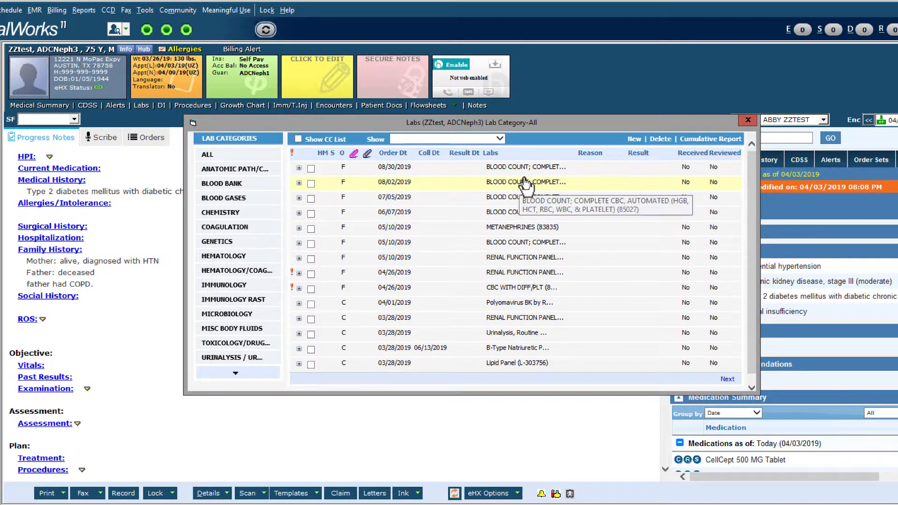
left_click(222, 214)
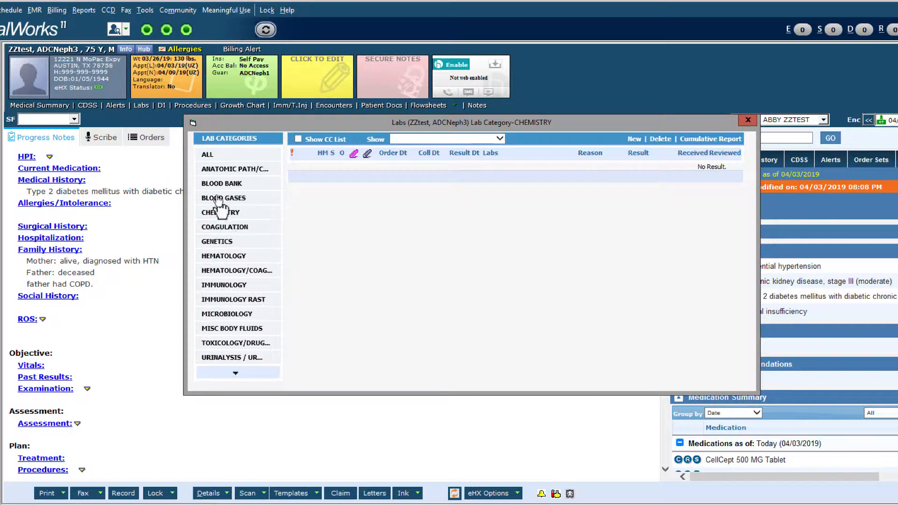
left_click(213, 182)
left_click(206, 154)
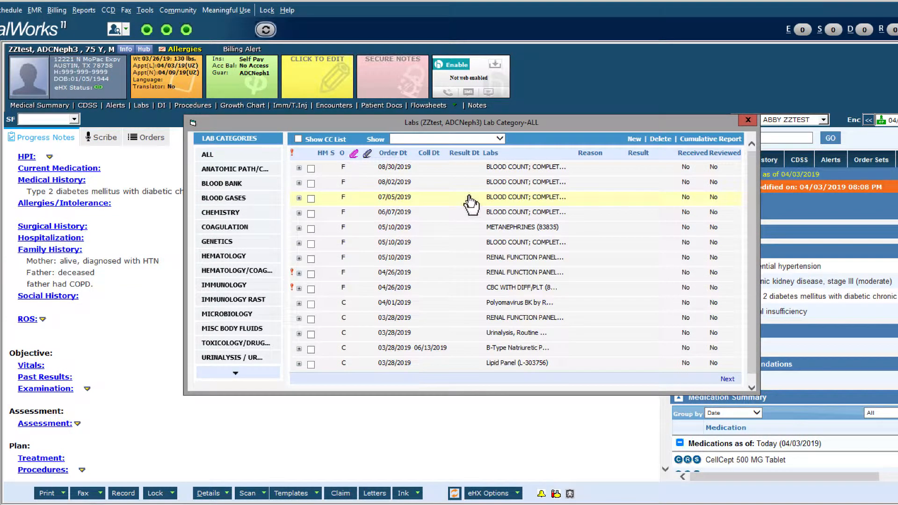
left_click(298, 168)
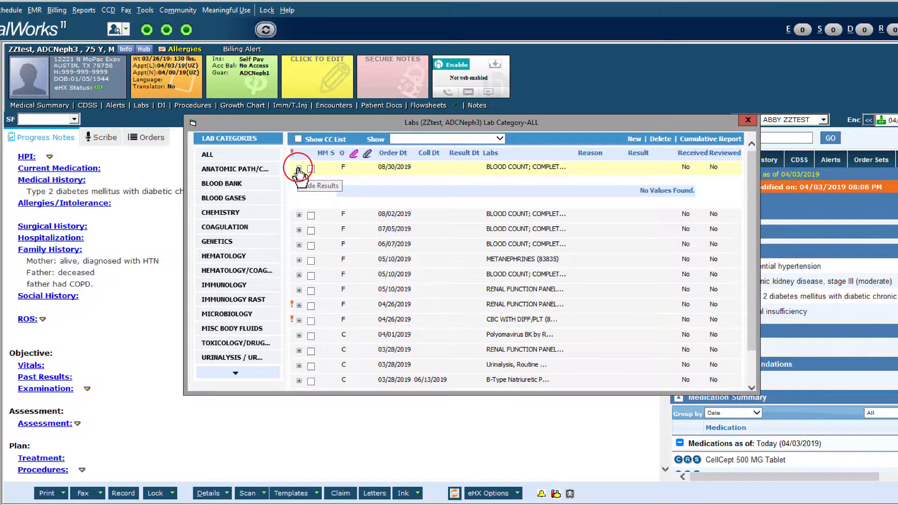
Step: Expand the results of the 04/26/2019 renal function panel and CBC orders and look further down the labs list
left_click(299, 304)
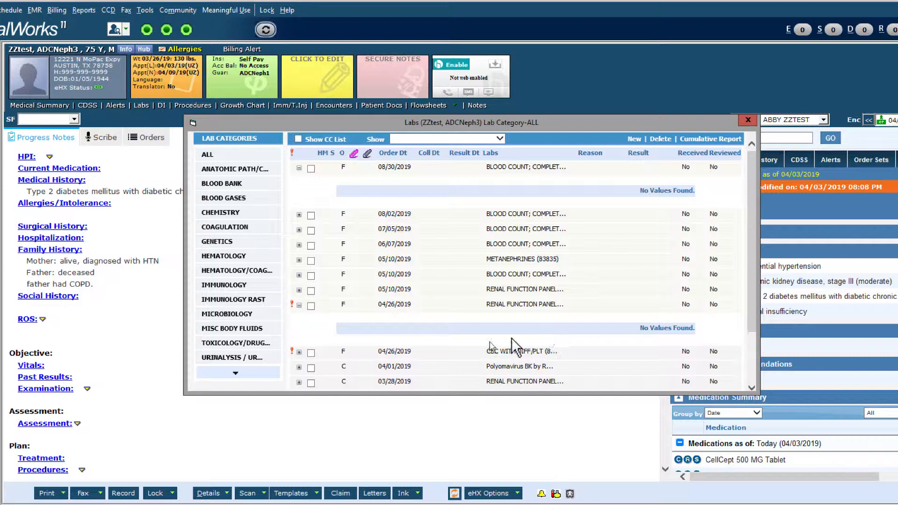
left_click(299, 351)
scroll(336, 348, "down", 3)
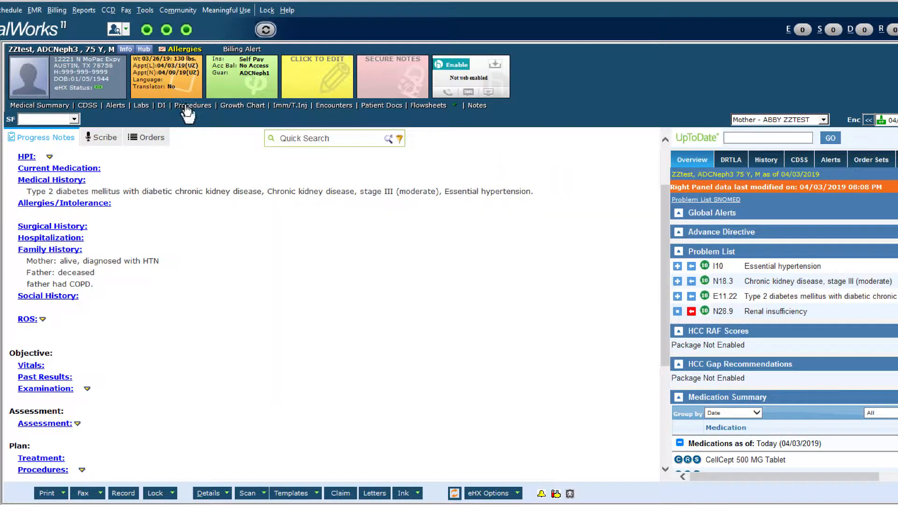
Step: Check the patient's procedures list, then view the 04/01/2019 kidney transplant order in diagnostic imaging and close both
left_click(184, 106)
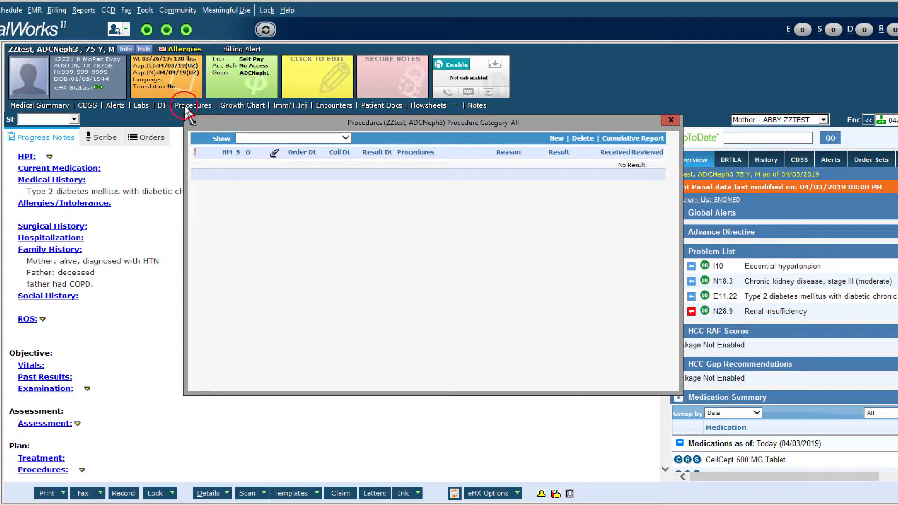
left_click(671, 121)
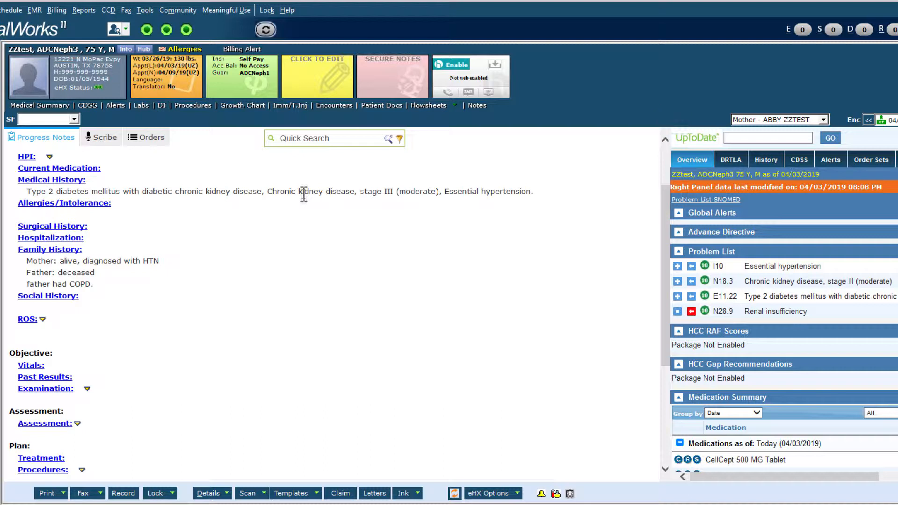
left_click(161, 109)
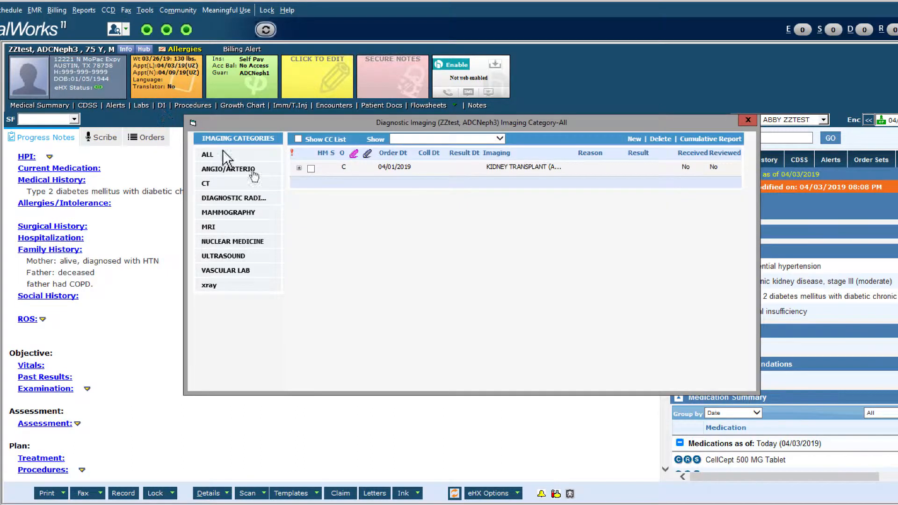
left_click(511, 167)
left_click(298, 168)
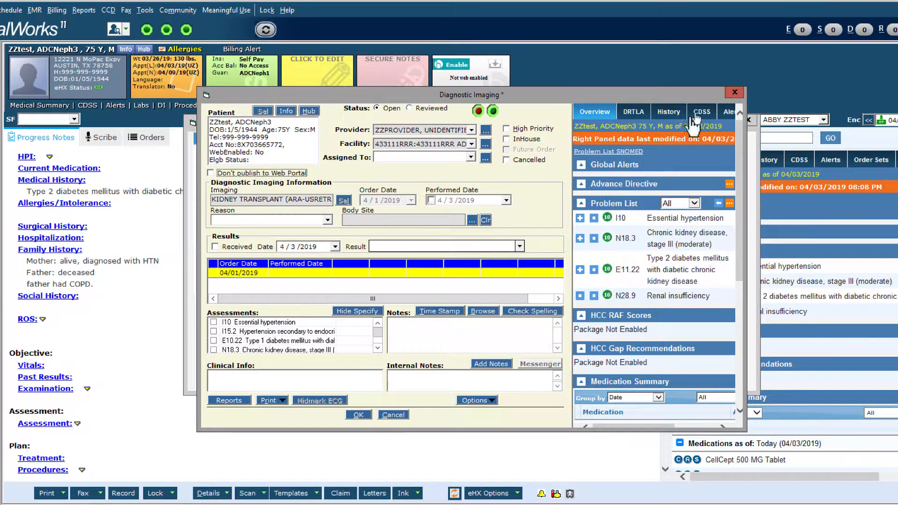
left_click(735, 91)
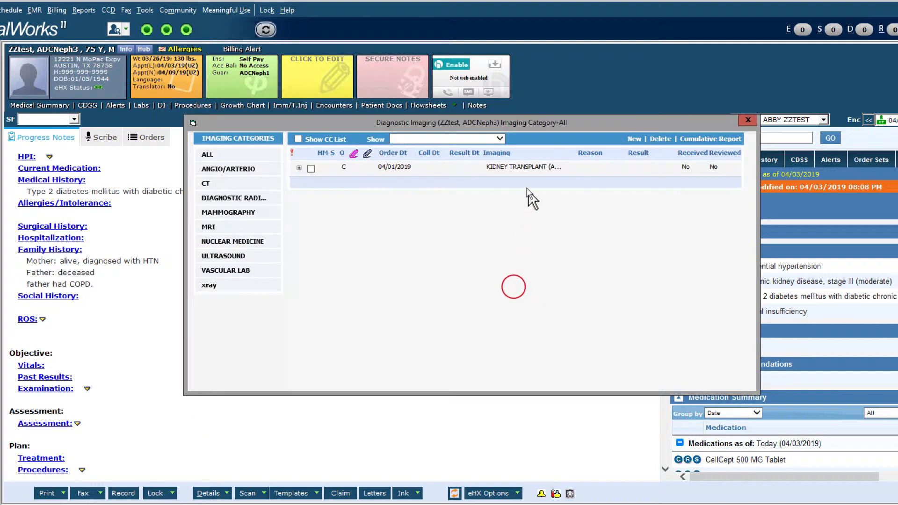
left_click(746, 118)
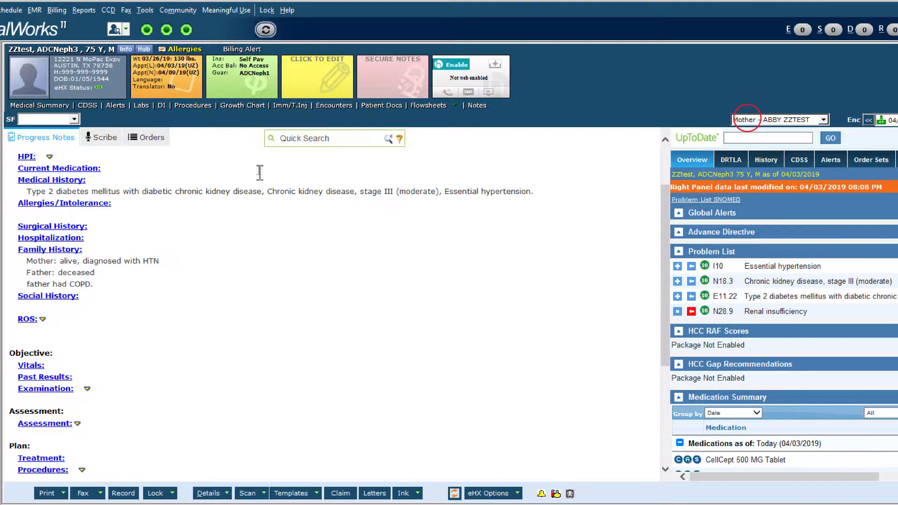
Step: Look over the folders of the patient's documents, then close the document window
left_click(379, 106)
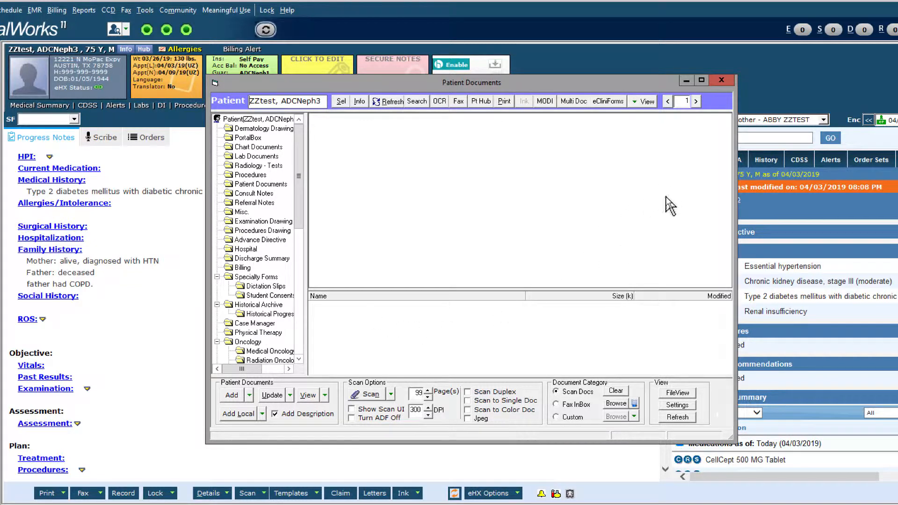
left_click(721, 80)
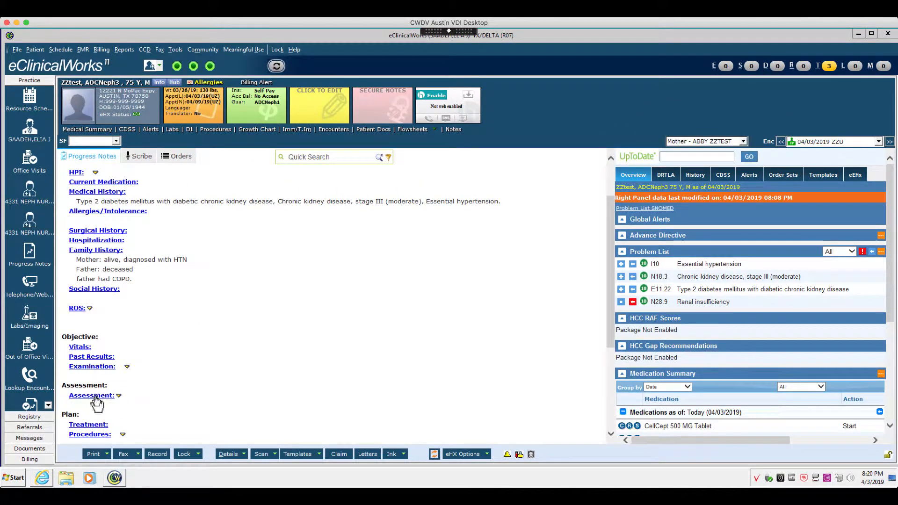
Step: Add Essential hypertension (I10) from the problem list to the visit's assessment and expand its past encounters
left_click(632, 265)
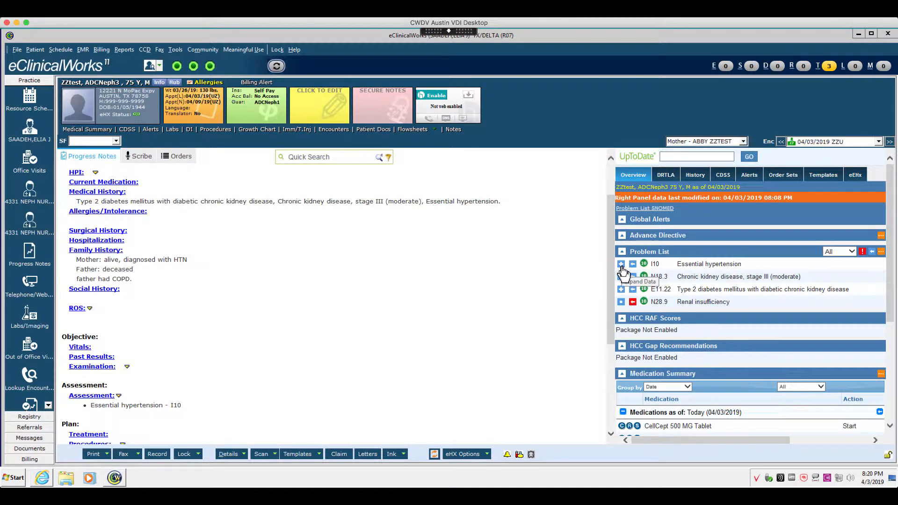
left_click(621, 264)
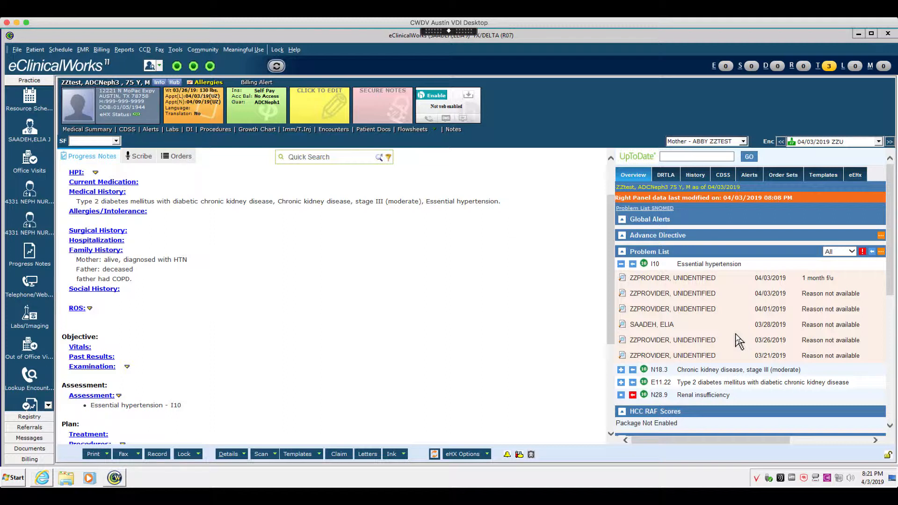
Step: In the visit's assessments, search for "ckd" and add CKD stage 4, GFR 15-29 ml/min (N18.4)
left_click(88, 399)
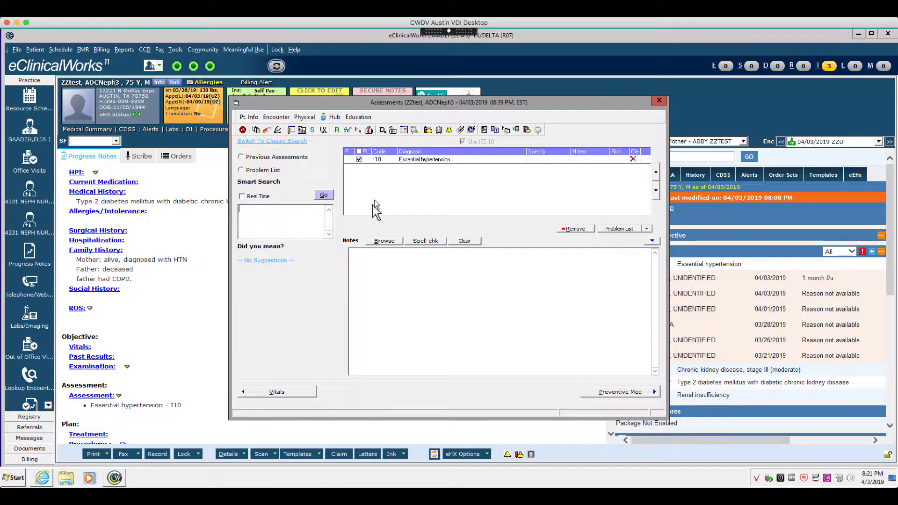
left_click(448, 181)
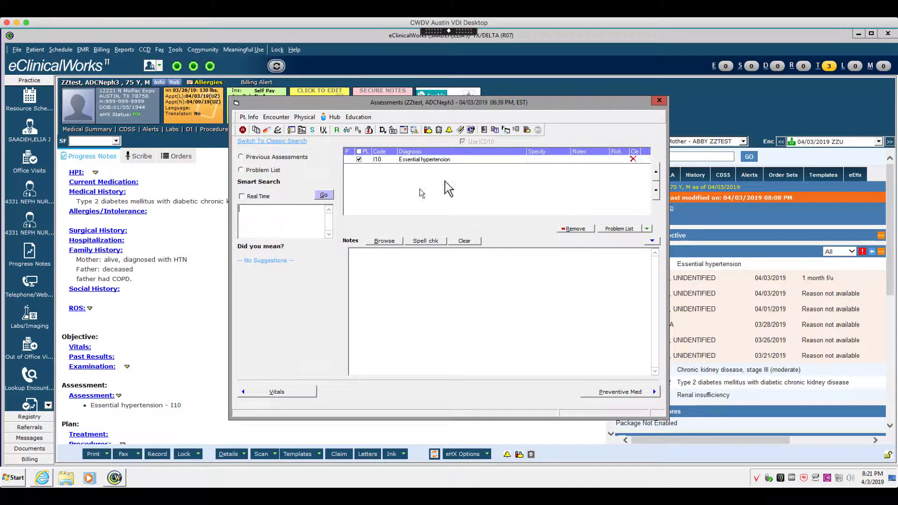
left_click(260, 212)
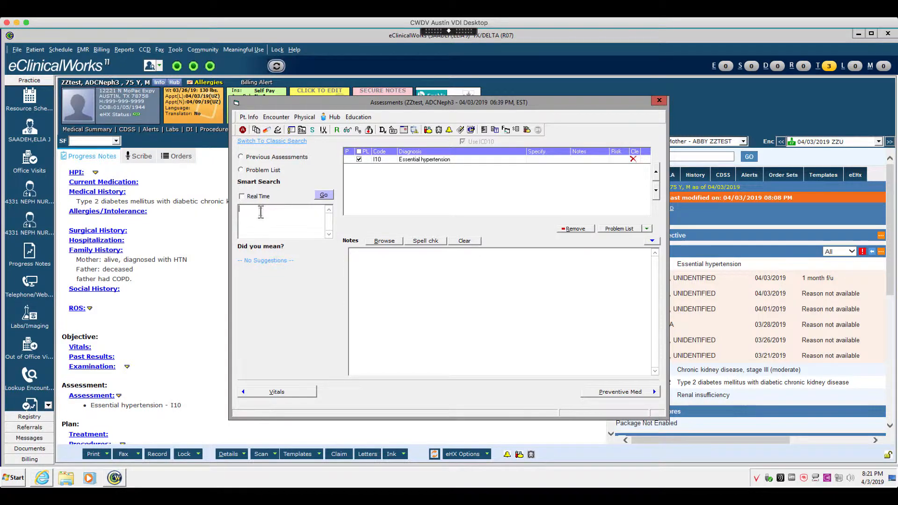
type("ckd")
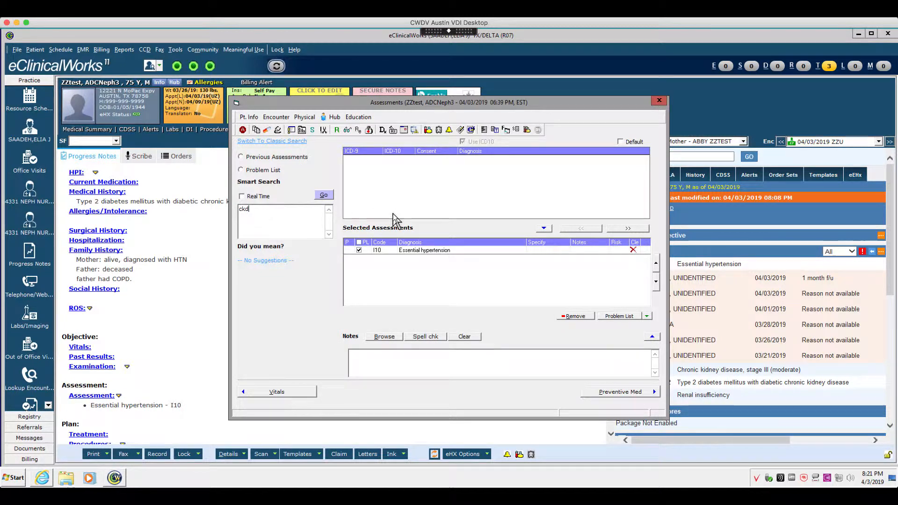
key("Return")
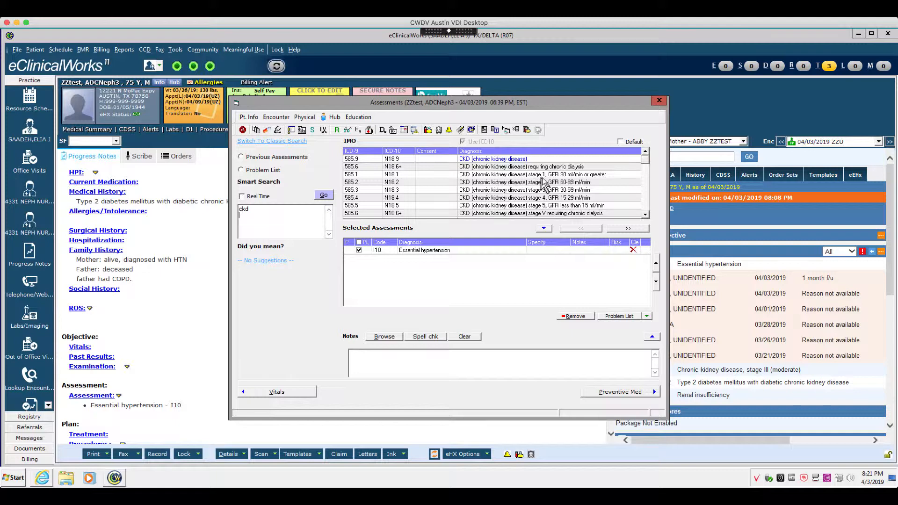
double_click(550, 197)
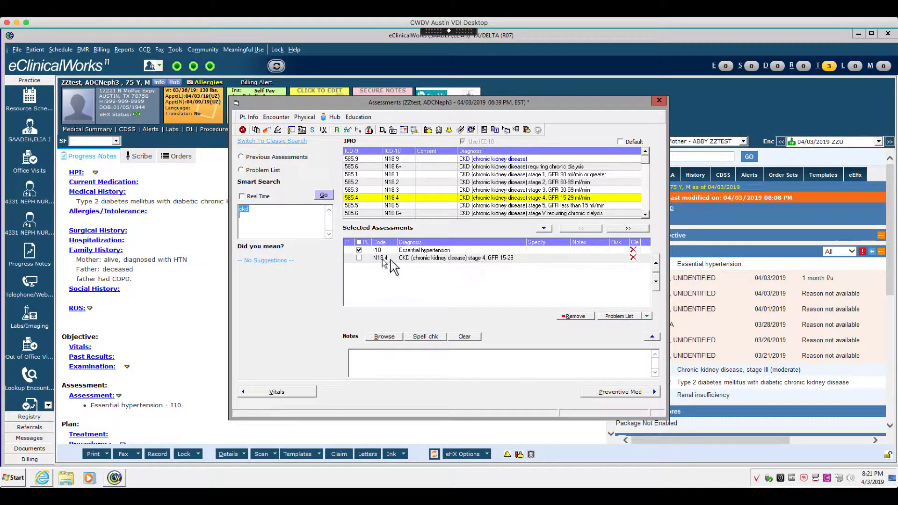
Step: Mark the CKD stage 4 assessment for the problem list, then clear the mark again
left_click(359, 258)
left_click(359, 258)
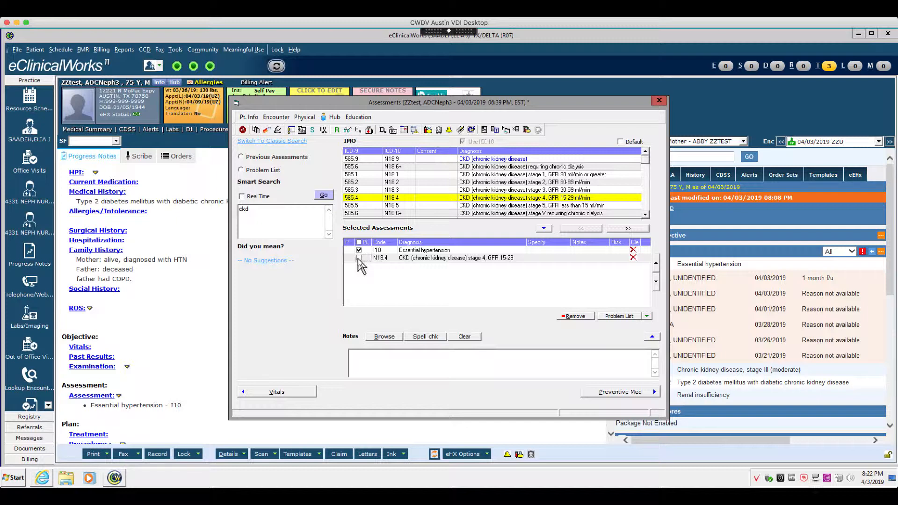
left_click(523, 285)
Step: Enter "this is an example of notes" as the general notes of the assessments
left_click(429, 359)
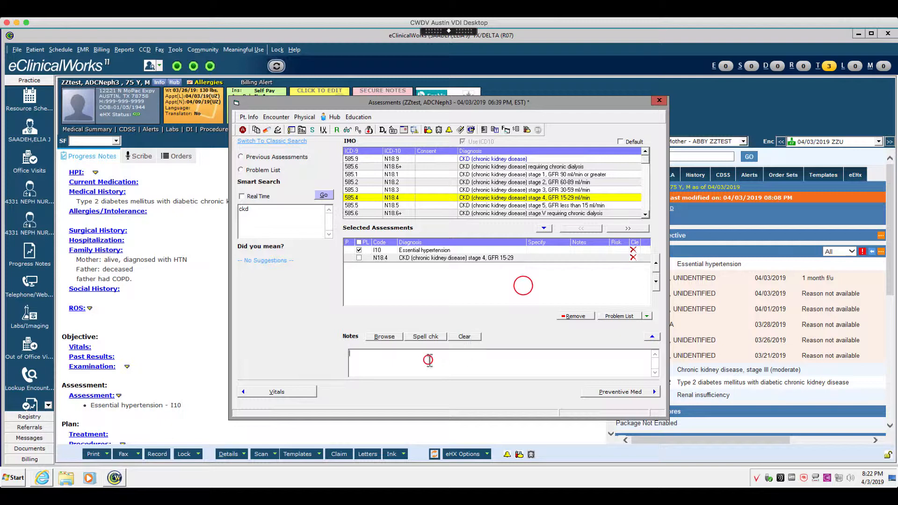
type("s;adklfasfasdlkf")
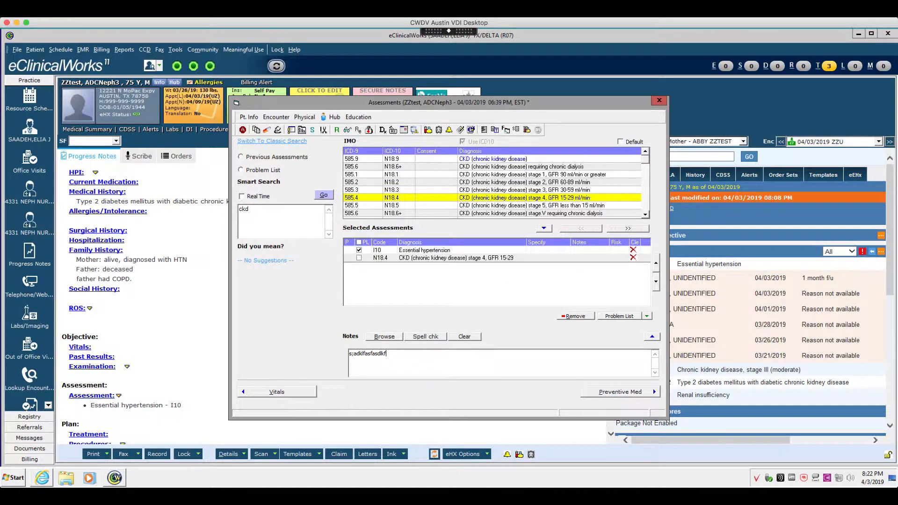
triple_click(428, 358)
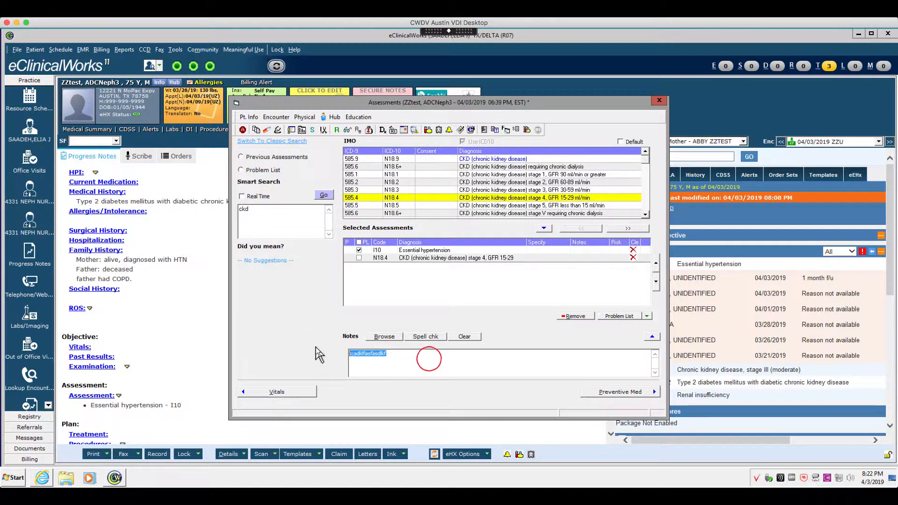
type("this is a st")
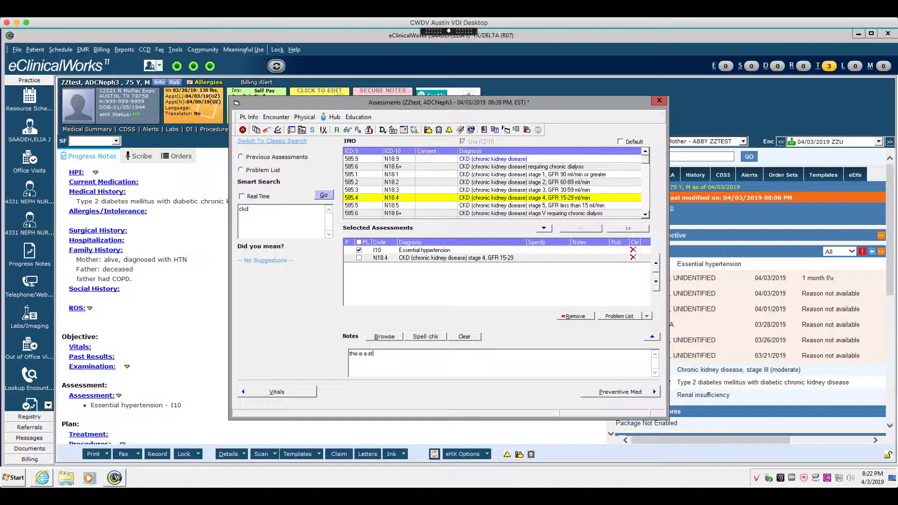
key("BackSpace")
key("BackSpace")
key("BackSpace")
type("n example of notes")
Step: Add the note "pheo has been ruled out" to the Essential hypertension assessment and accept it
left_click(590, 250)
left_click(417, 245)
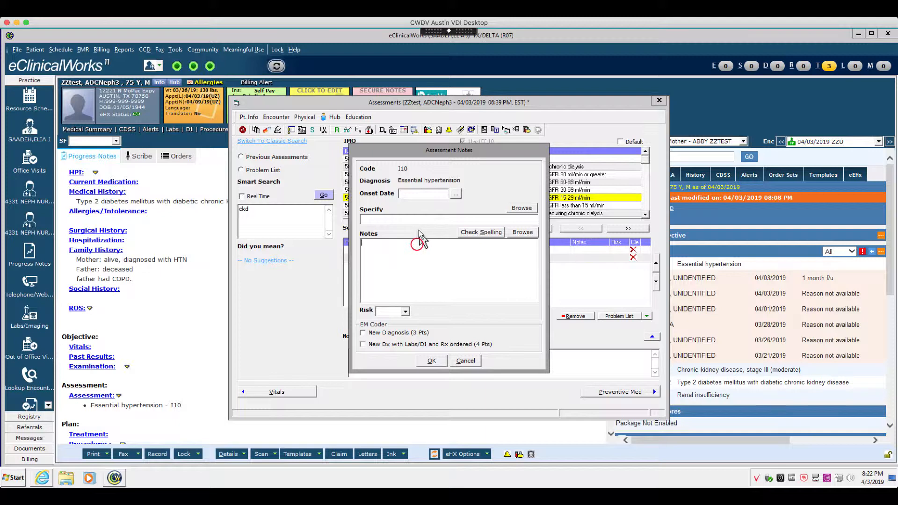
type("pheo has been rules out")
left_click(408, 243)
key("BackSpace")
type("d")
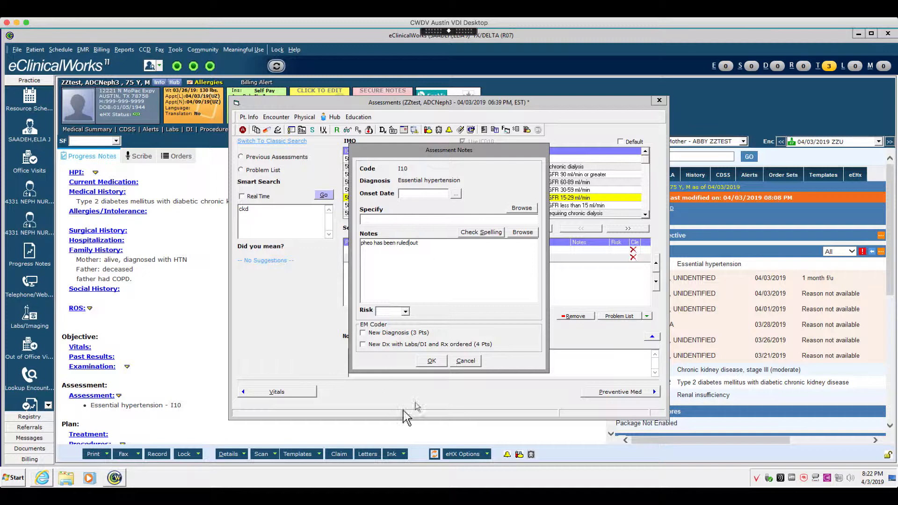
left_click(431, 360)
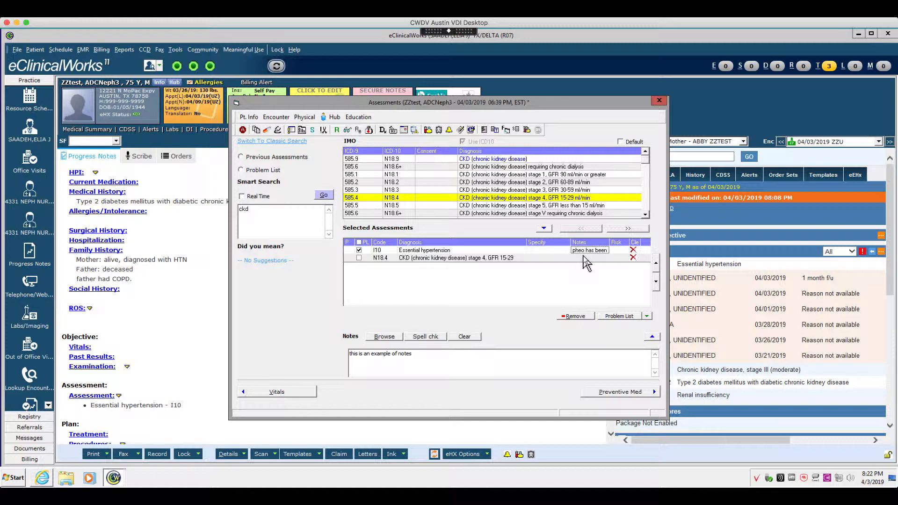
Step: Clear the problem-list mark of Essential hypertension, then set it again and dismiss the notice
left_click(359, 250)
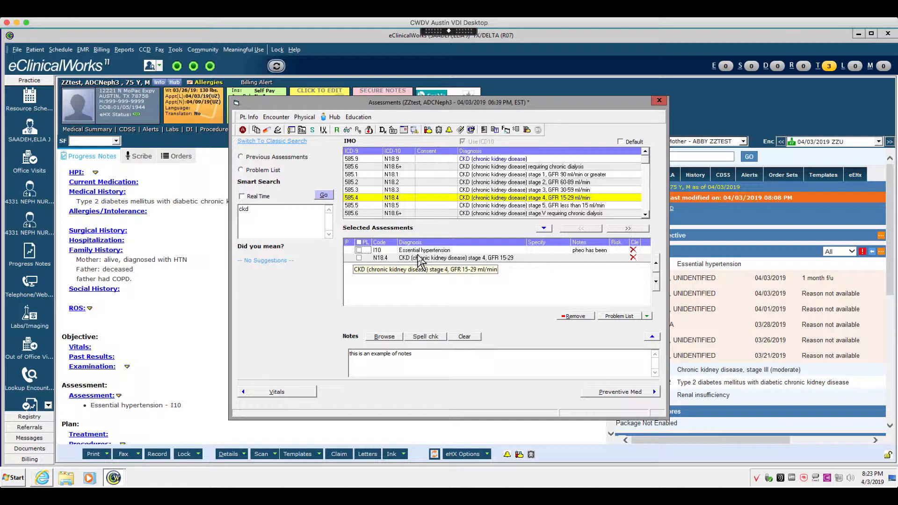
left_click(359, 250)
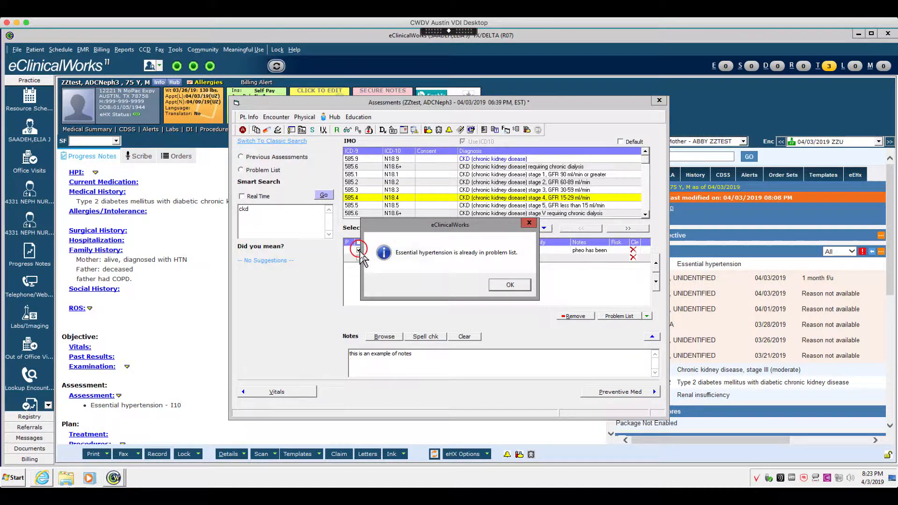
left_click(521, 286)
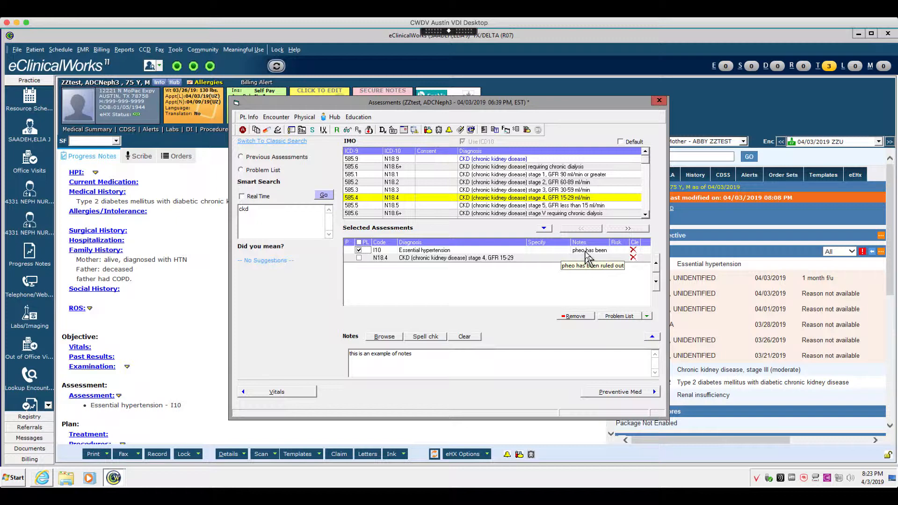
Step: Close the assessments, then look over the options in the patient hub and close the hub
left_click(658, 102)
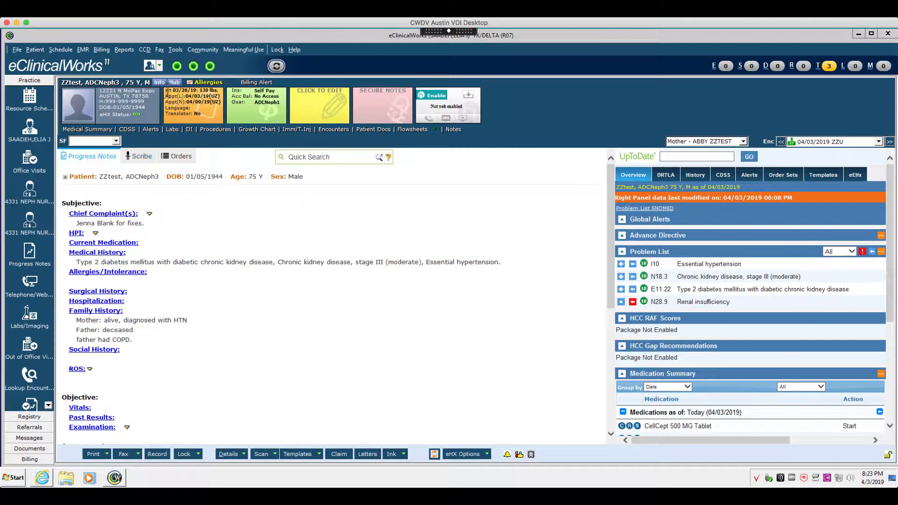
left_click(174, 83)
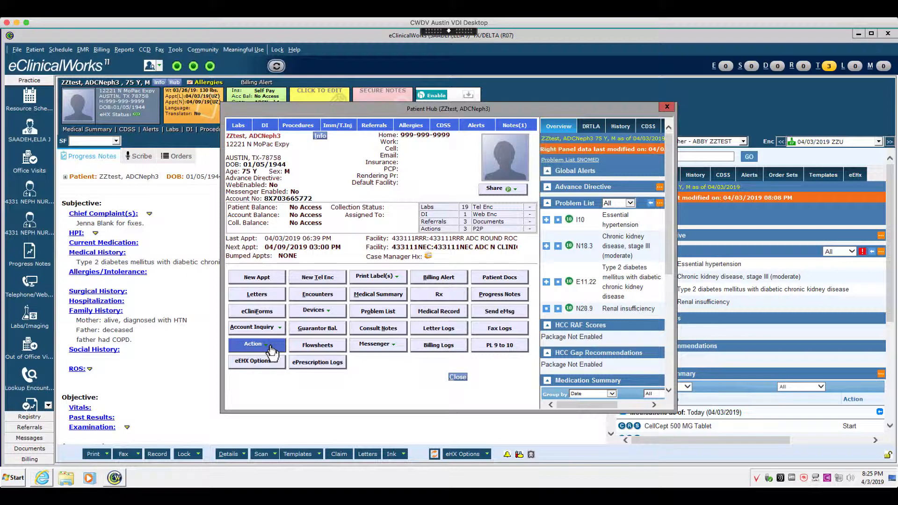
left_click(457, 377)
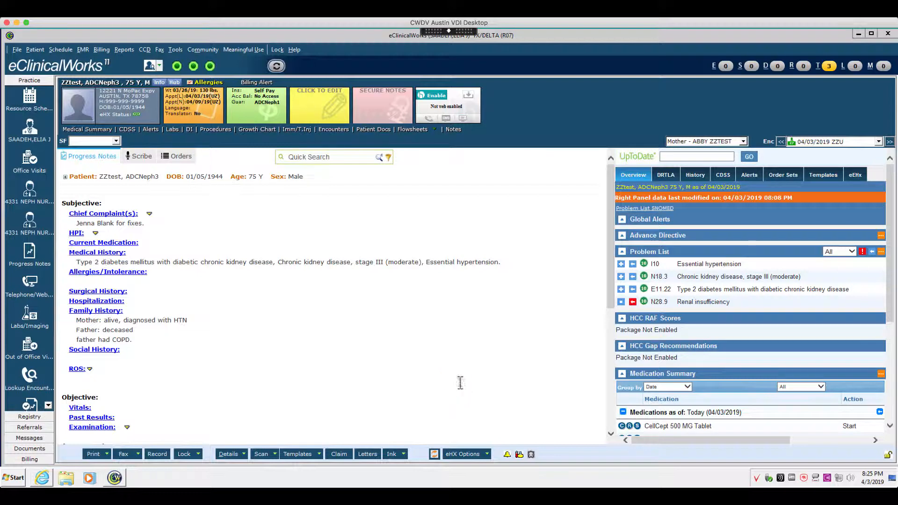